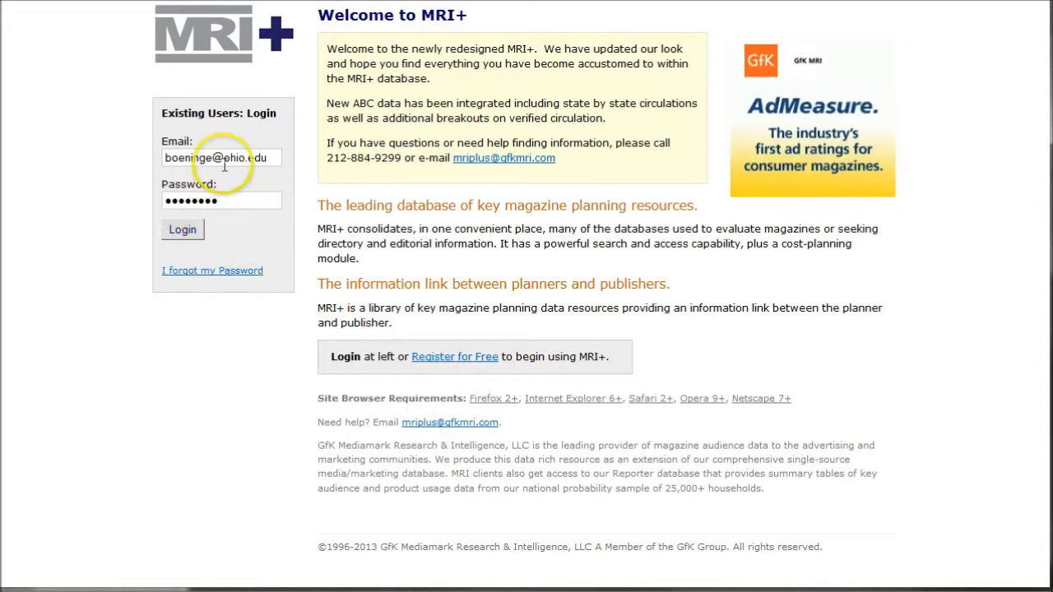
# Step: Sign in to GfK MRI+ and go to the Mediamark Reporter's Fall 2012 Product start page
pyautogui.click(187, 234)
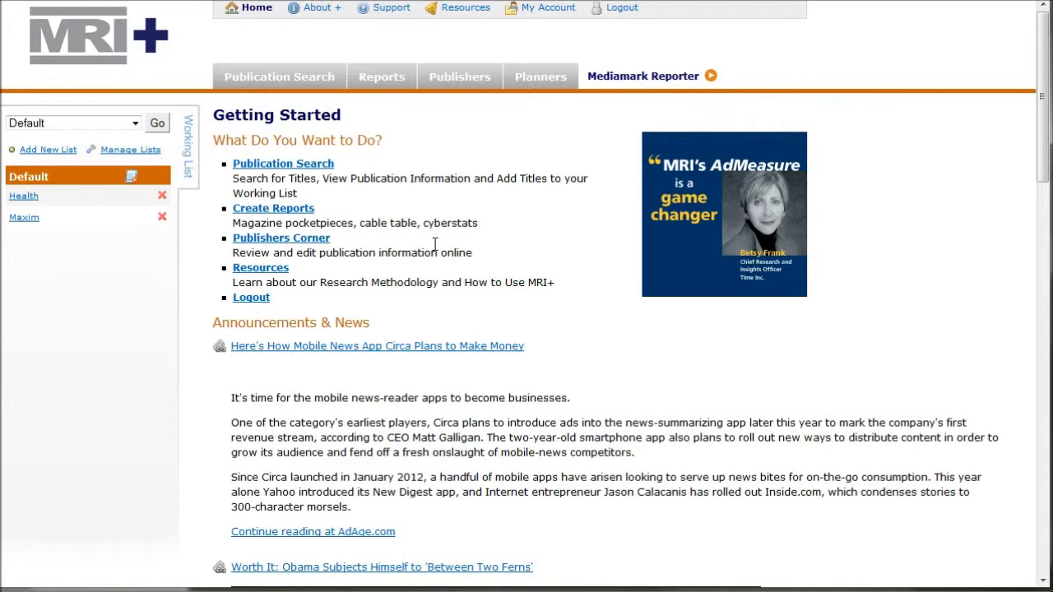
pyautogui.click(652, 80)
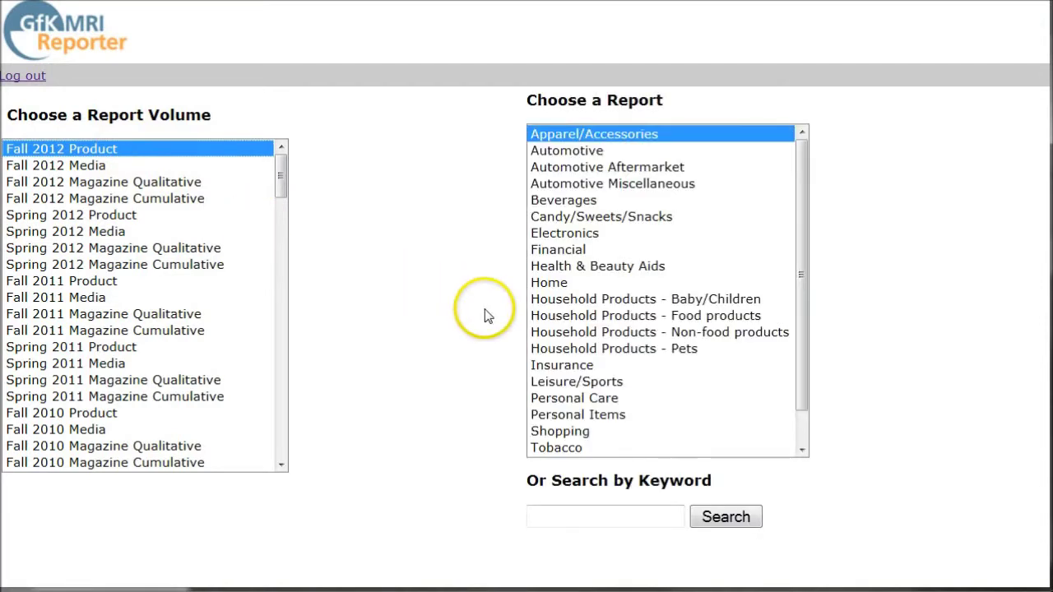
# Step: Search 'fishing' and open Sports - How Often Engaged In for Fishing - fresh water Once a week
pyautogui.click(575, 514)
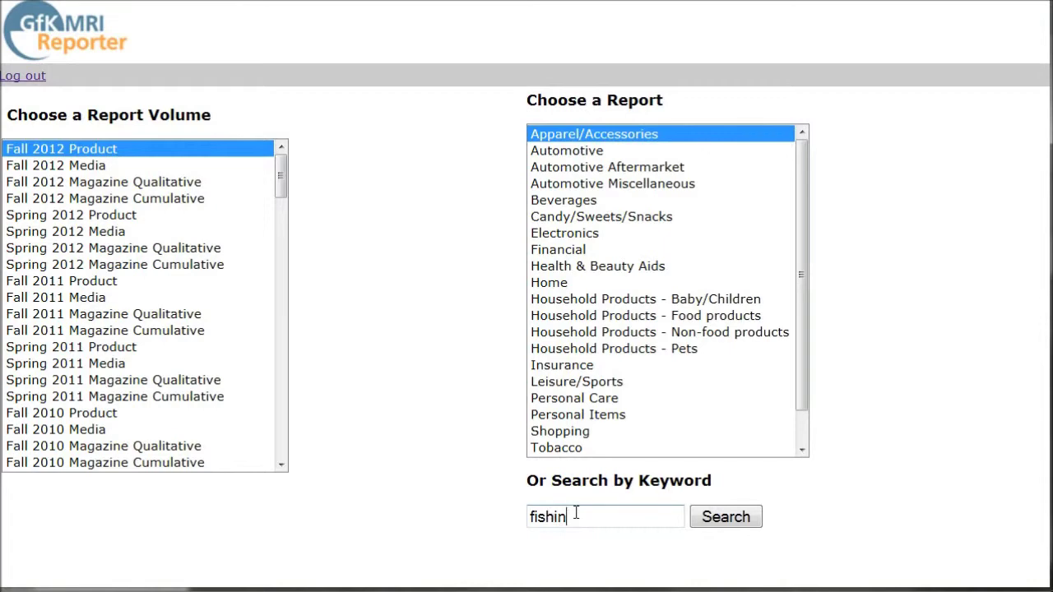
pyautogui.press('Return')
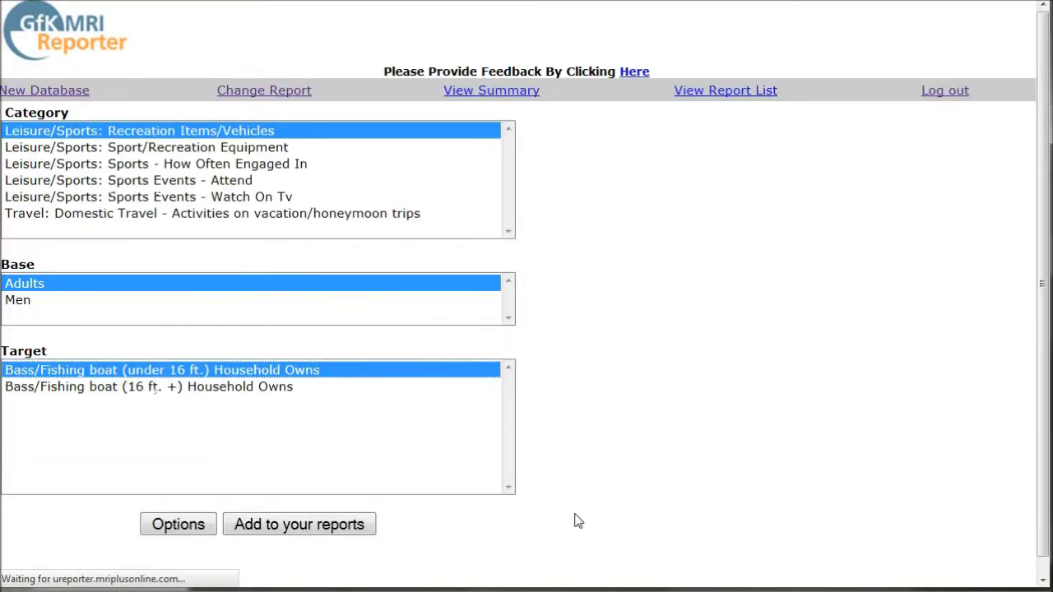
pyautogui.click(493, 415)
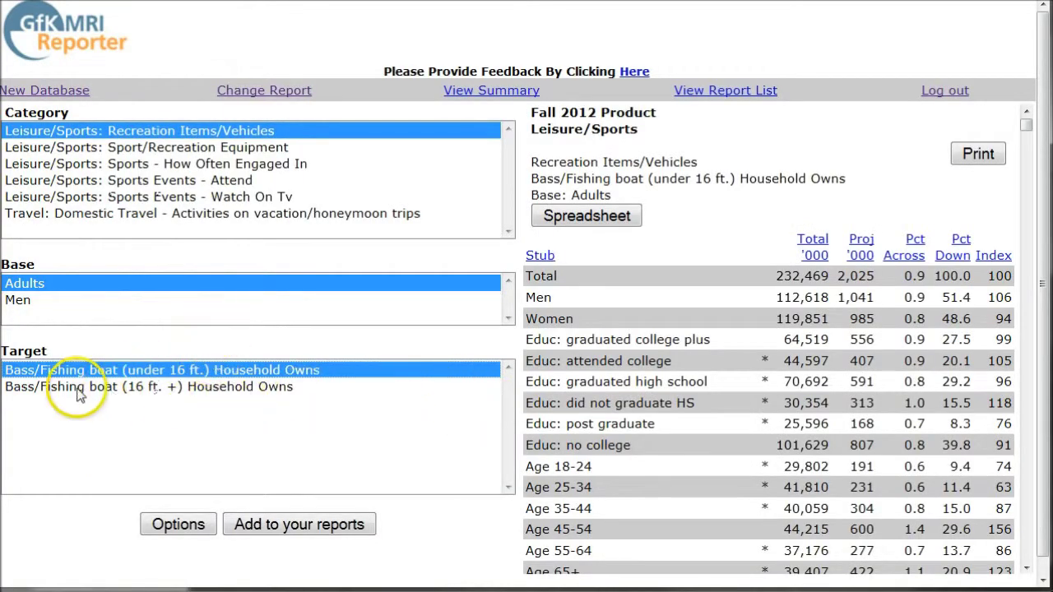
pyautogui.click(195, 167)
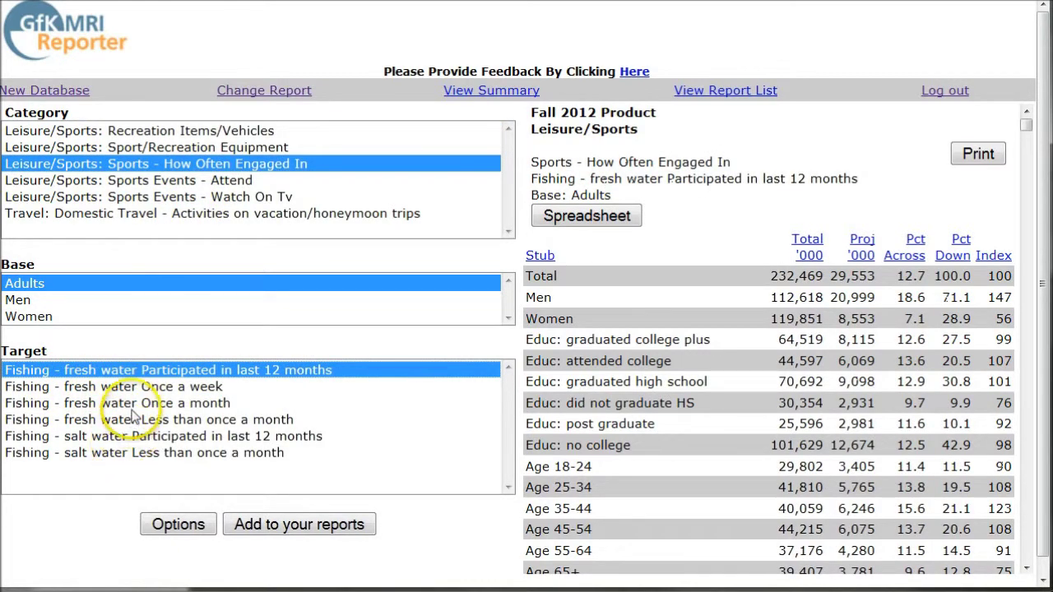
pyautogui.click(146, 386)
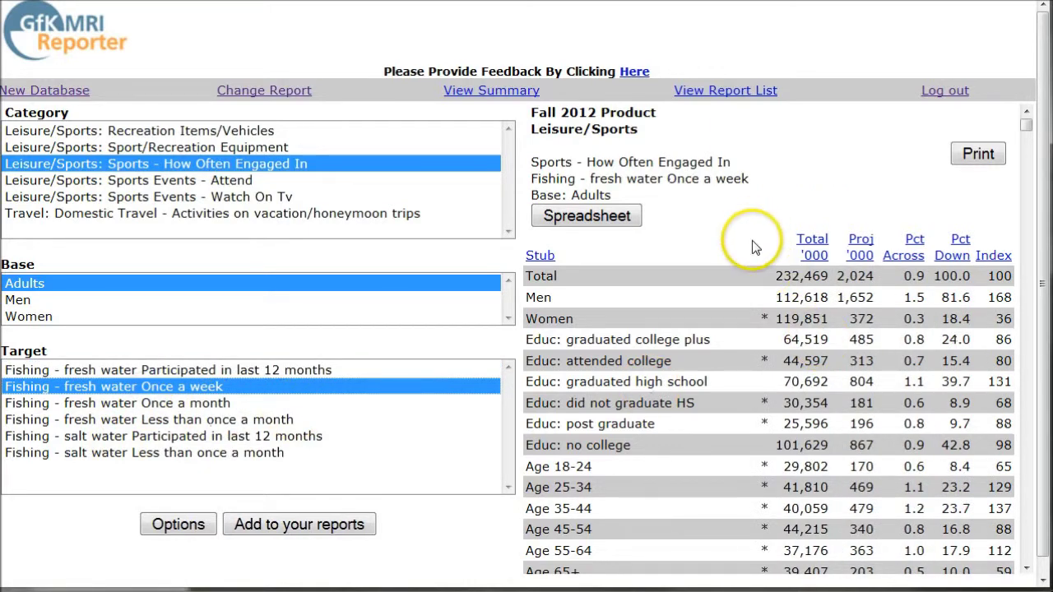
# Step: Highlight the Age 35-44 row: 40,059 thousand, 23.7 Pct Down, index 137
pyautogui.scroll(-3, 752, 240)
pyautogui.scroll(3, 750, 242)
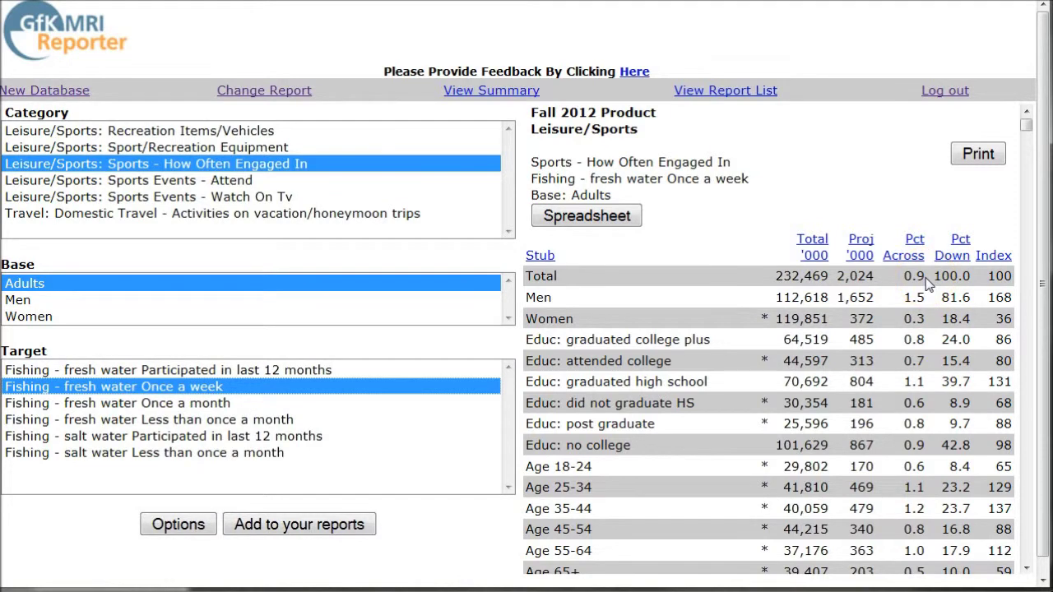
pyautogui.scroll(-3, 902, 308)
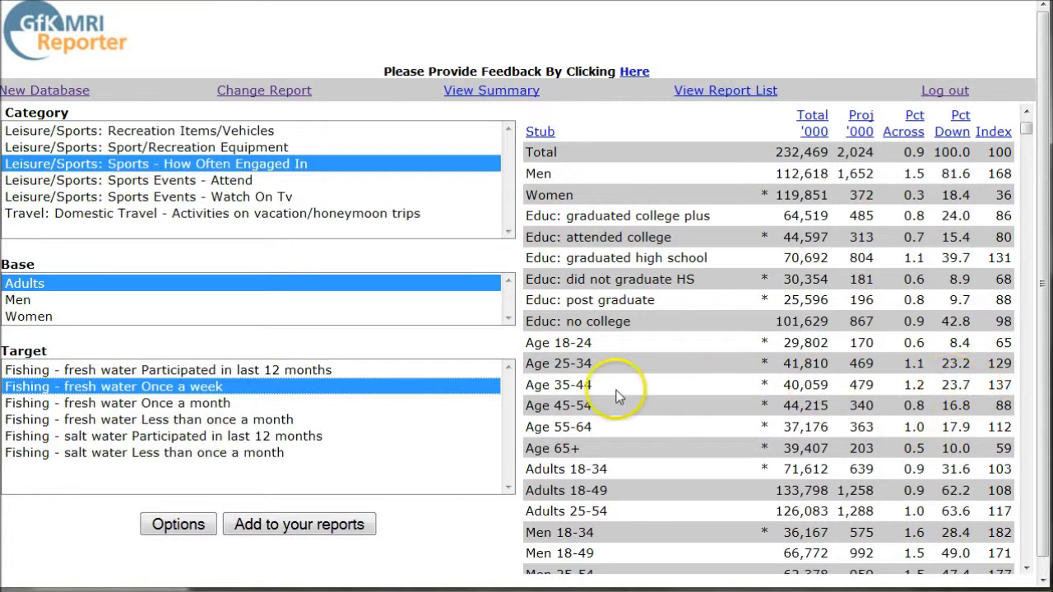
pyautogui.moveTo(533, 387); pyautogui.dragTo(1002, 385)
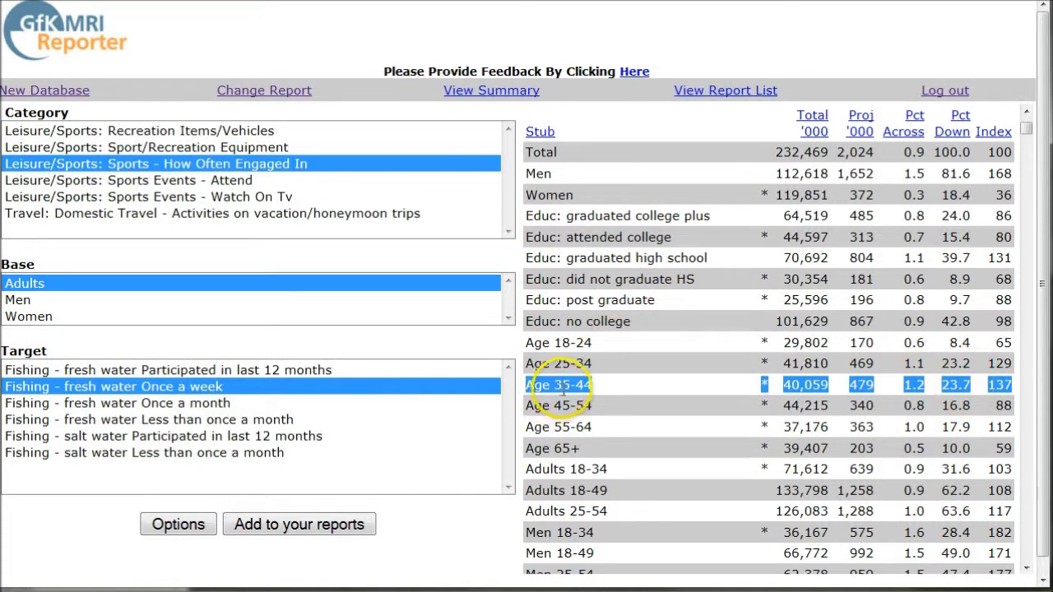
pyautogui.click(714, 380)
pyautogui.moveTo(974, 388); pyautogui.dragTo(939, 383)
pyautogui.scroll(3, 946, 381)
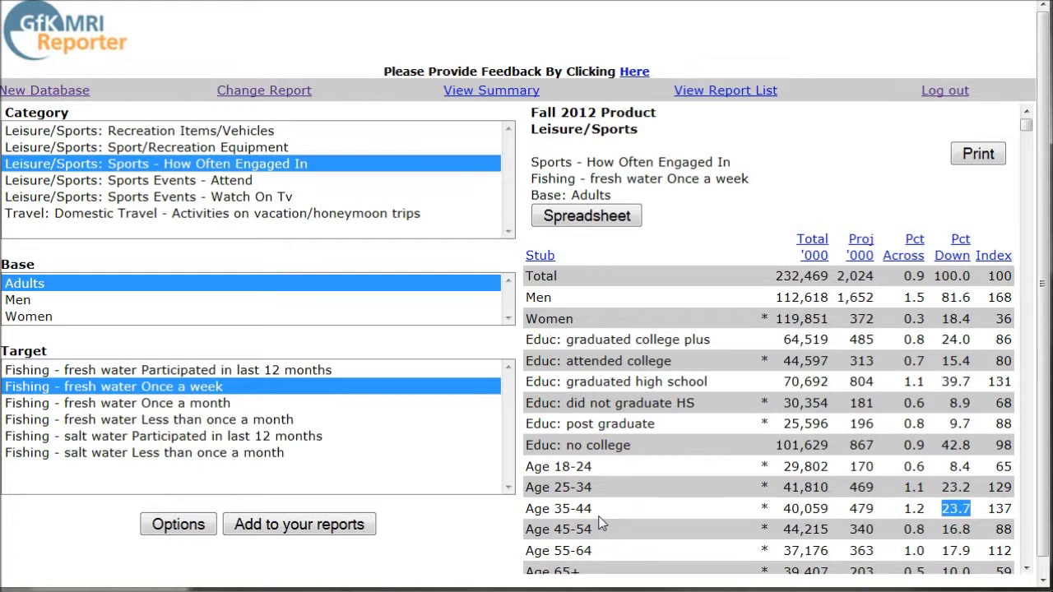
pyautogui.moveTo(598, 511); pyautogui.dragTo(543, 508)
pyautogui.click(761, 501)
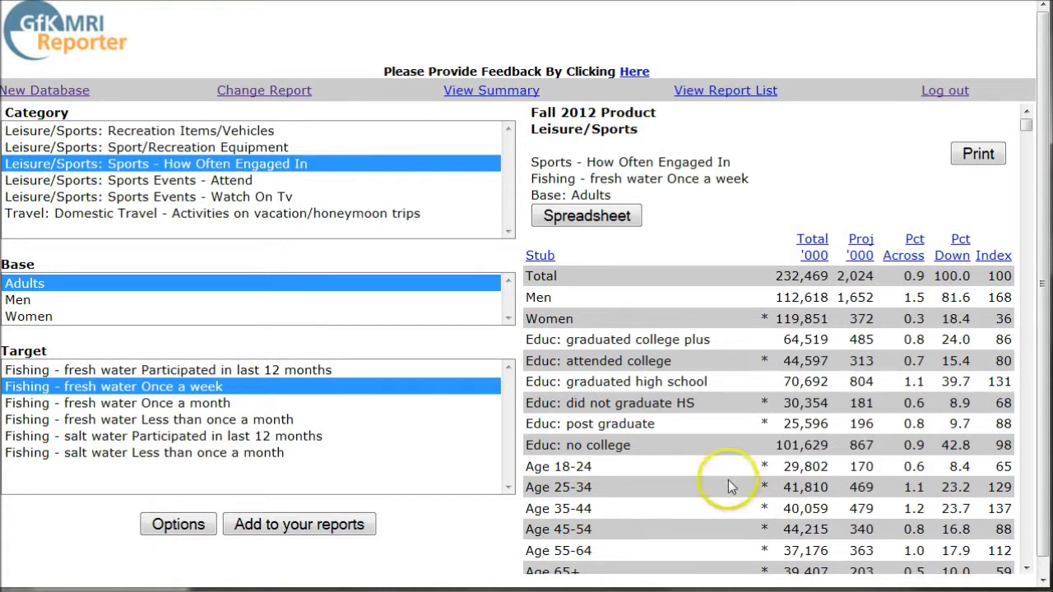
pyautogui.moveTo(973, 468); pyautogui.dragTo(941, 469)
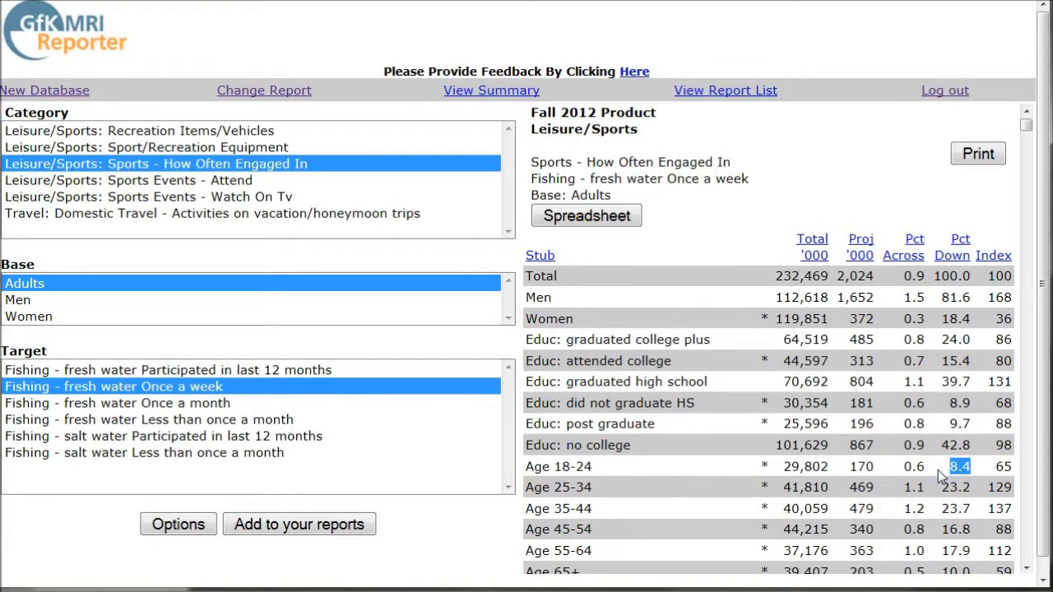
pyautogui.click(708, 467)
pyautogui.scroll(-5, 711, 455)
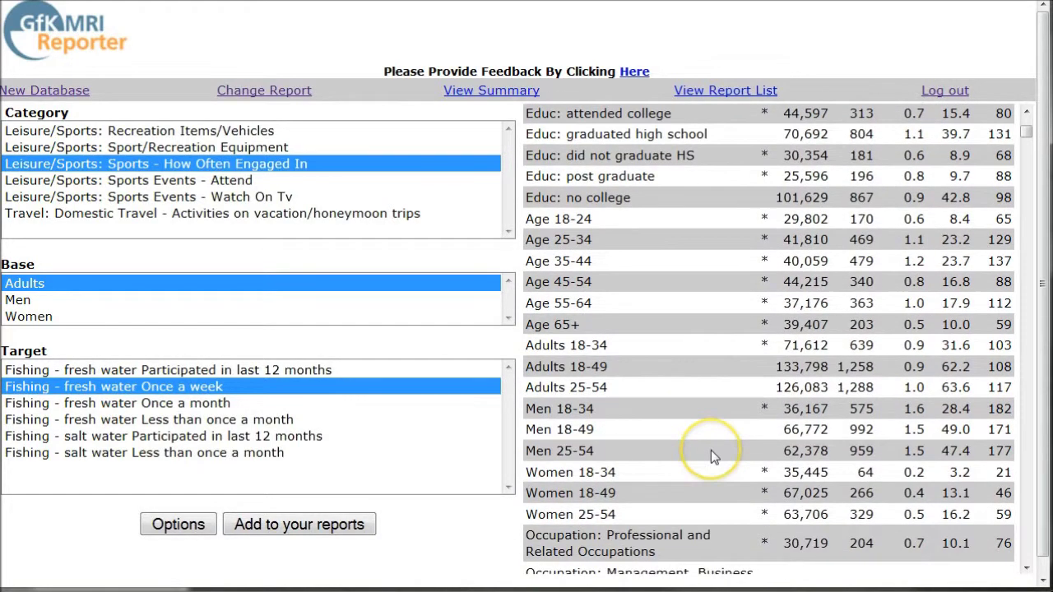
pyautogui.scroll(-2, 712, 453)
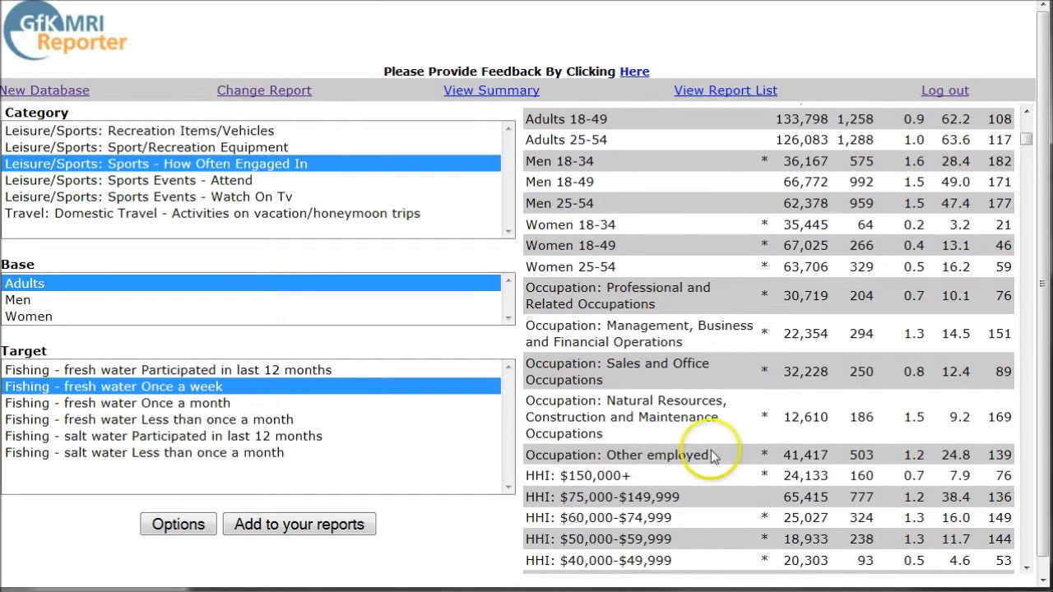
pyautogui.scroll(-2, 710, 450)
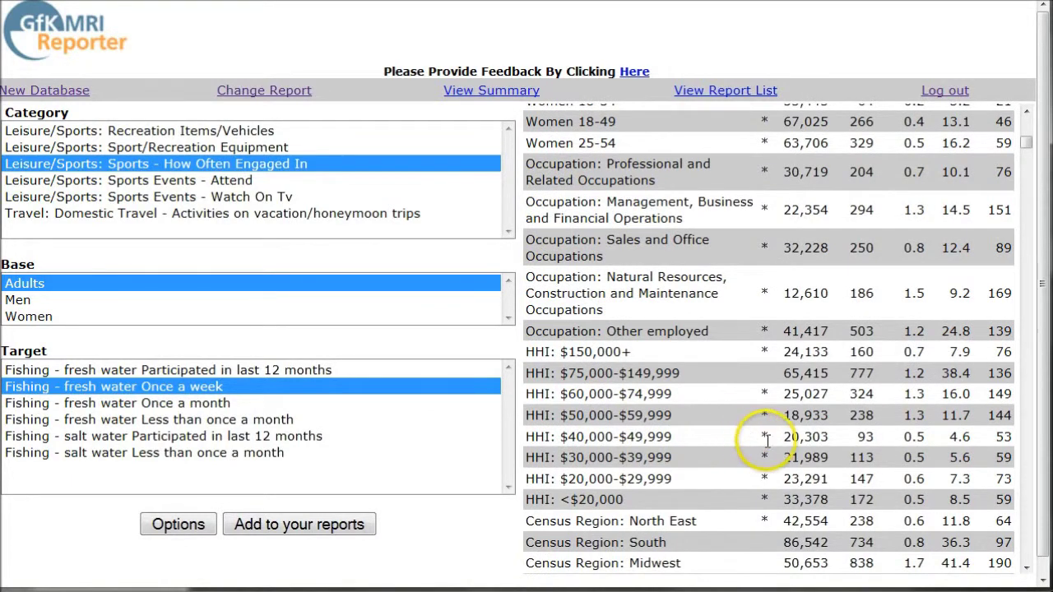
pyautogui.click(979, 375)
pyautogui.moveTo(979, 374); pyautogui.dragTo(940, 374)
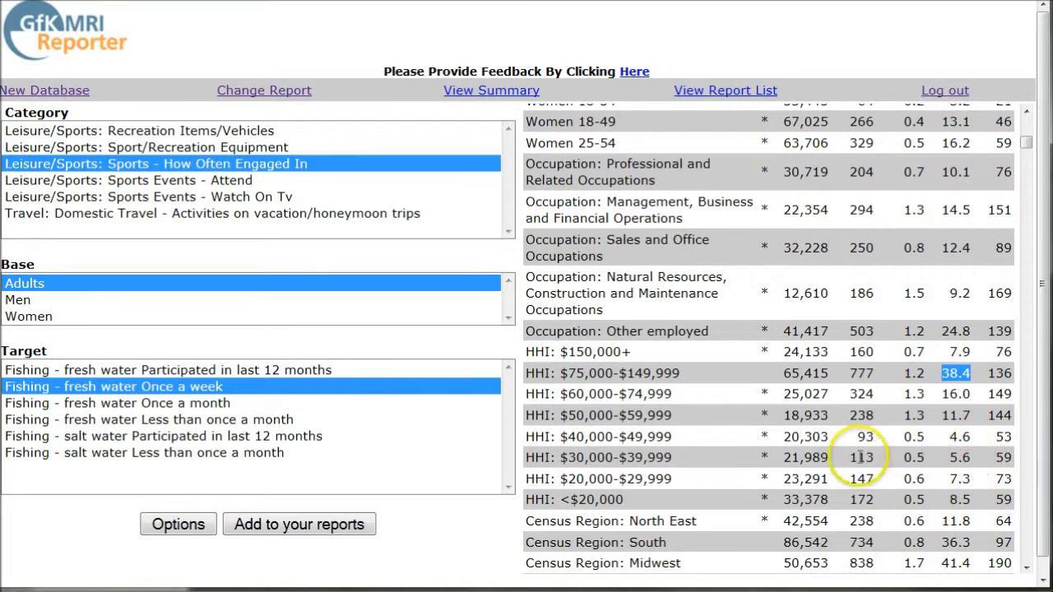
pyautogui.scroll(-3, 861, 458)
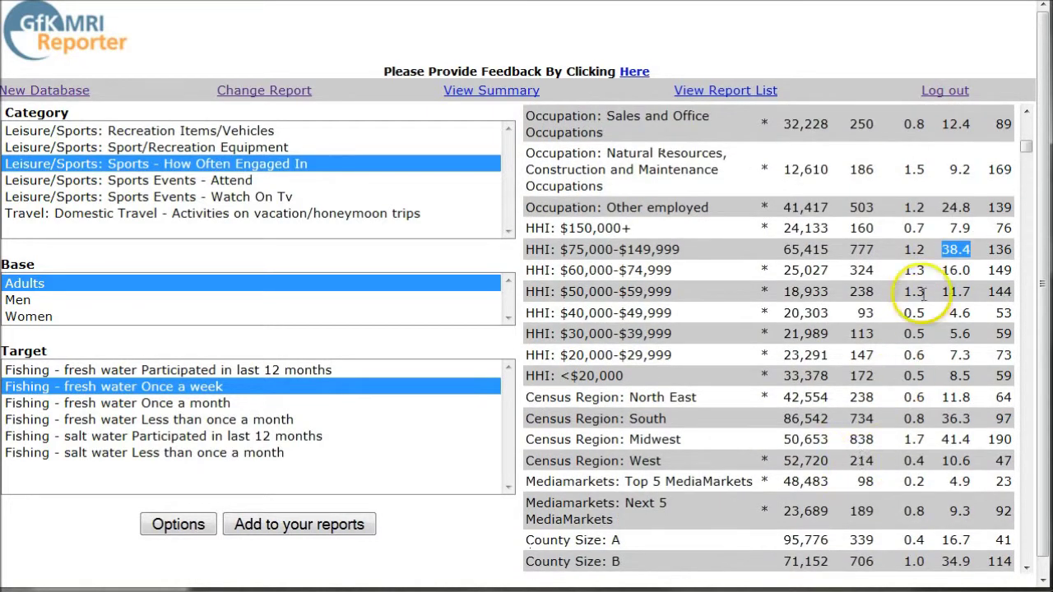
pyautogui.doubleClick(954, 228)
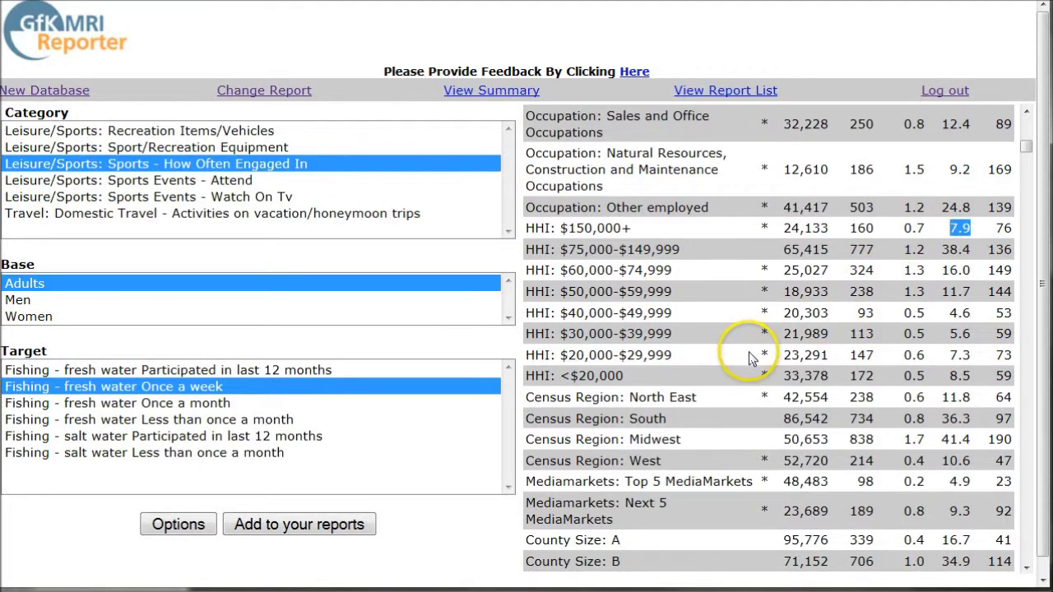
pyautogui.scroll(-5, 751, 358)
pyautogui.scroll(-3, 749, 354)
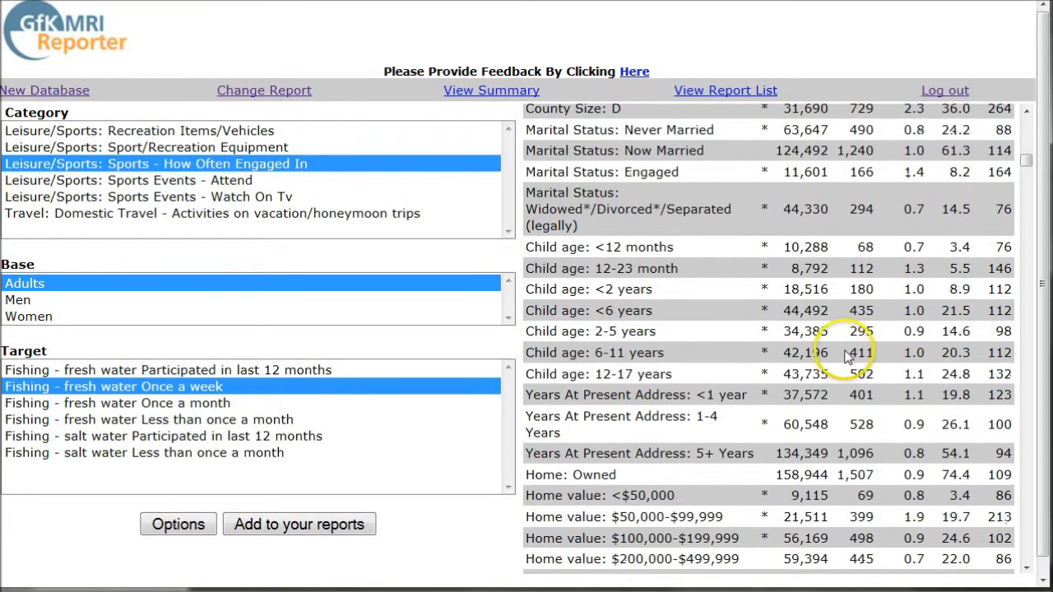
pyautogui.scroll(-3, 825, 377)
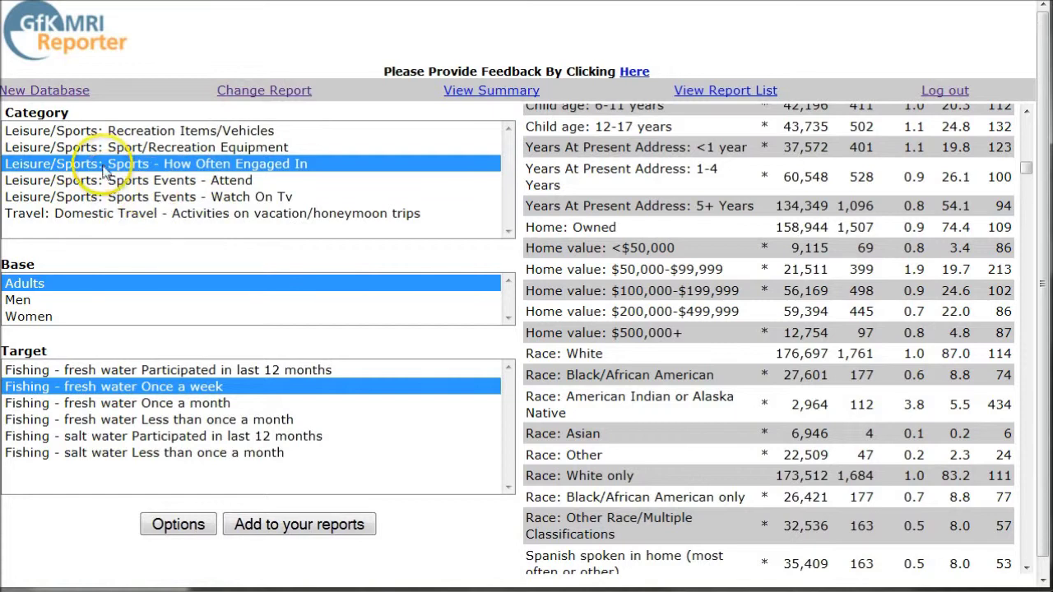
# Step: Use Change Report to switch to the Leisure/Sports report
pyautogui.click(253, 92)
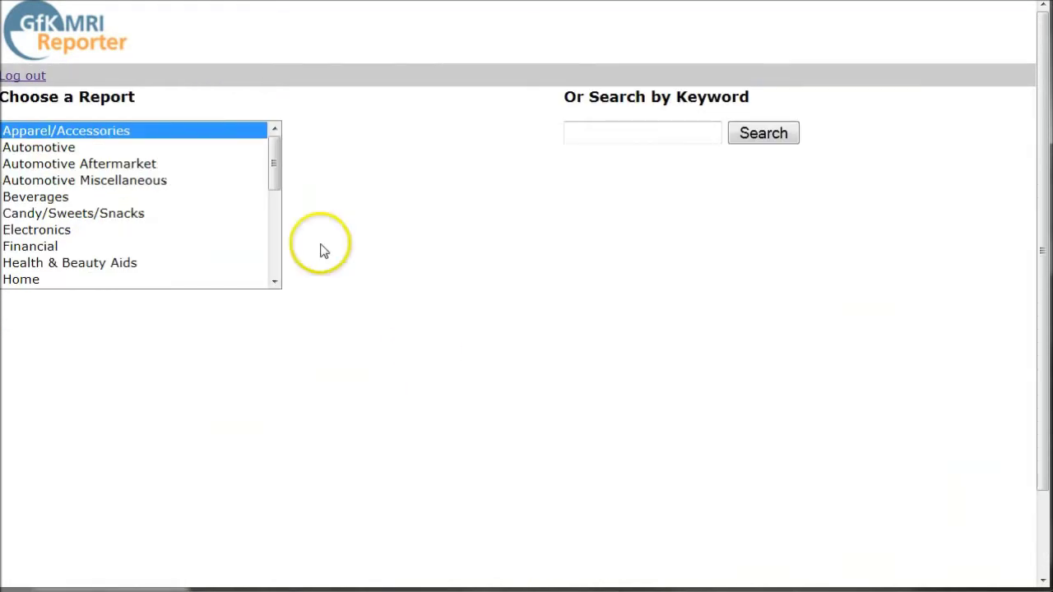
pyautogui.scroll(-2, 49, 233)
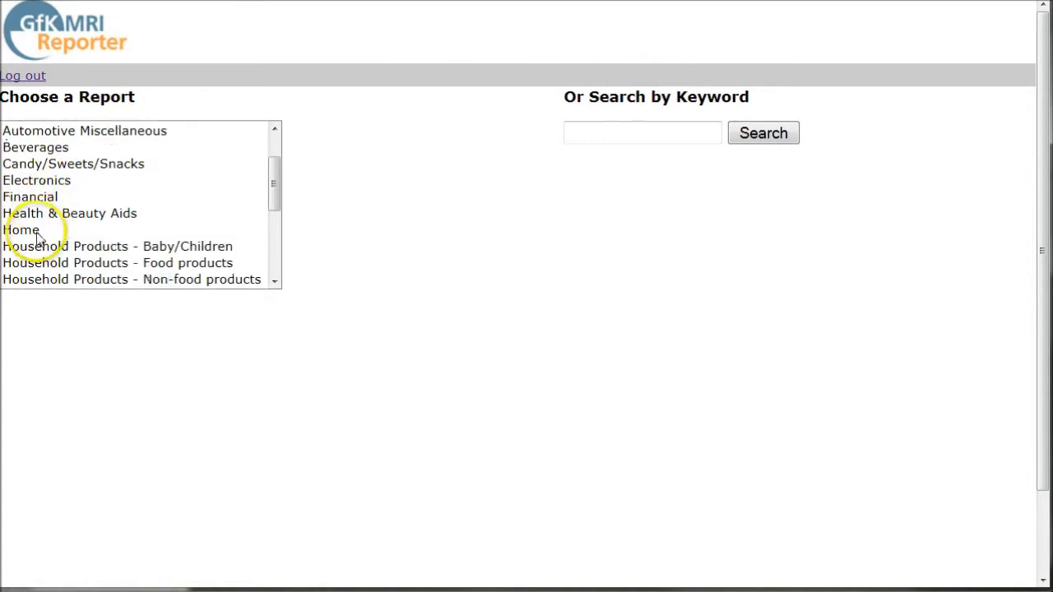
pyautogui.scroll(-3, 42, 234)
pyautogui.click(43, 231)
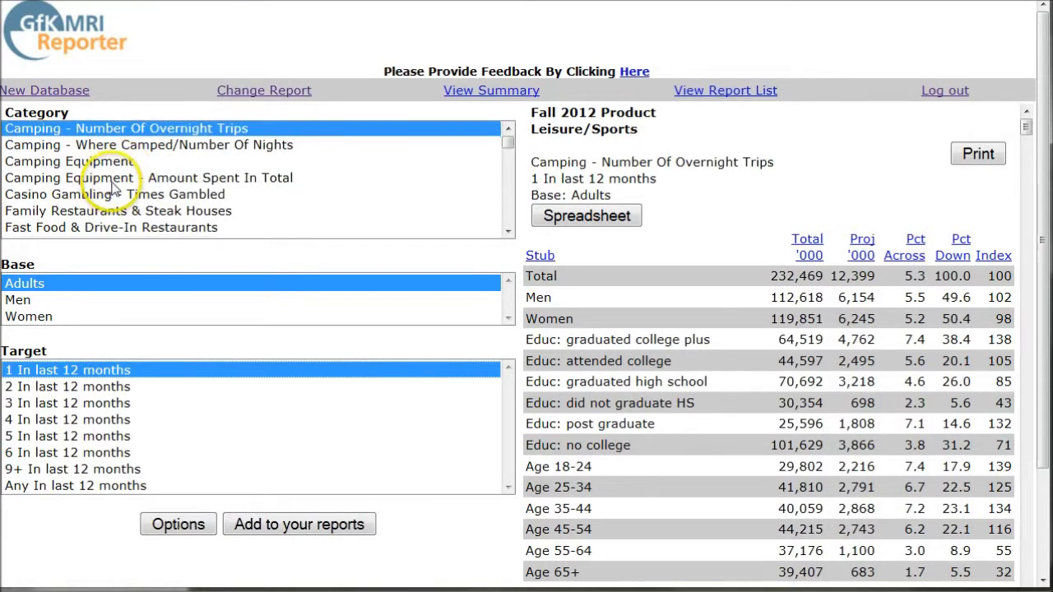
# Step: Open Hobbies Engage In, then Leisure Activities - How Often Engaged In, showing auto show attendance
pyautogui.scroll(-1, 115, 188)
pyautogui.click(82, 197)
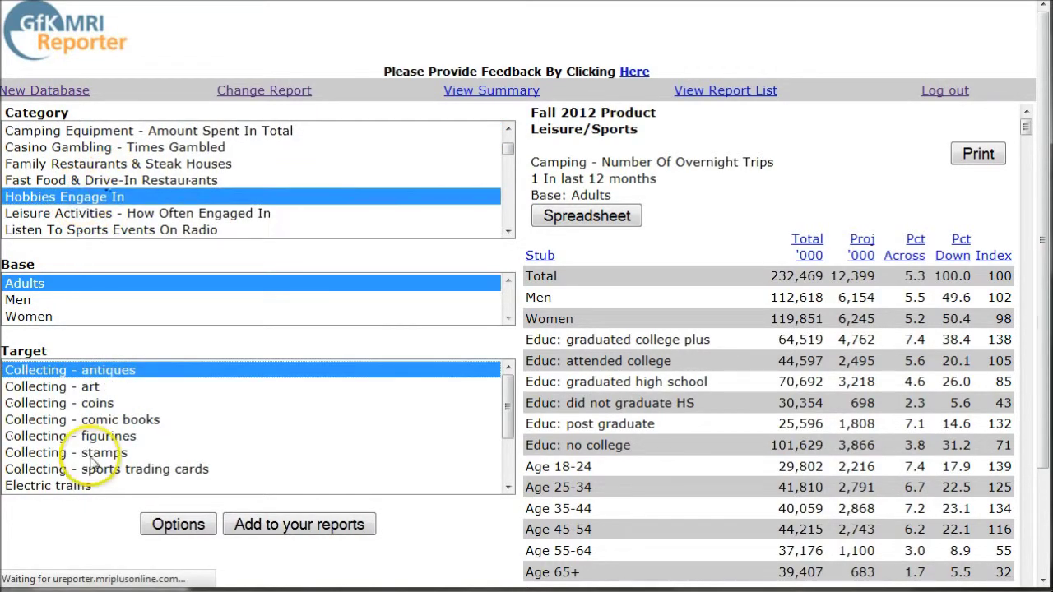
pyautogui.scroll(-2, 91, 420)
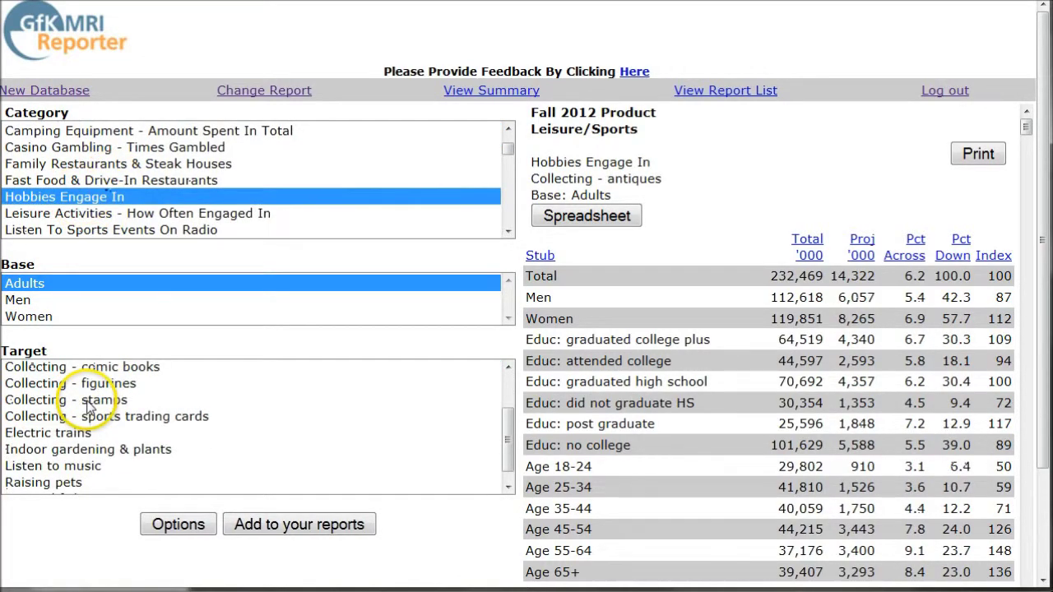
pyautogui.click(88, 214)
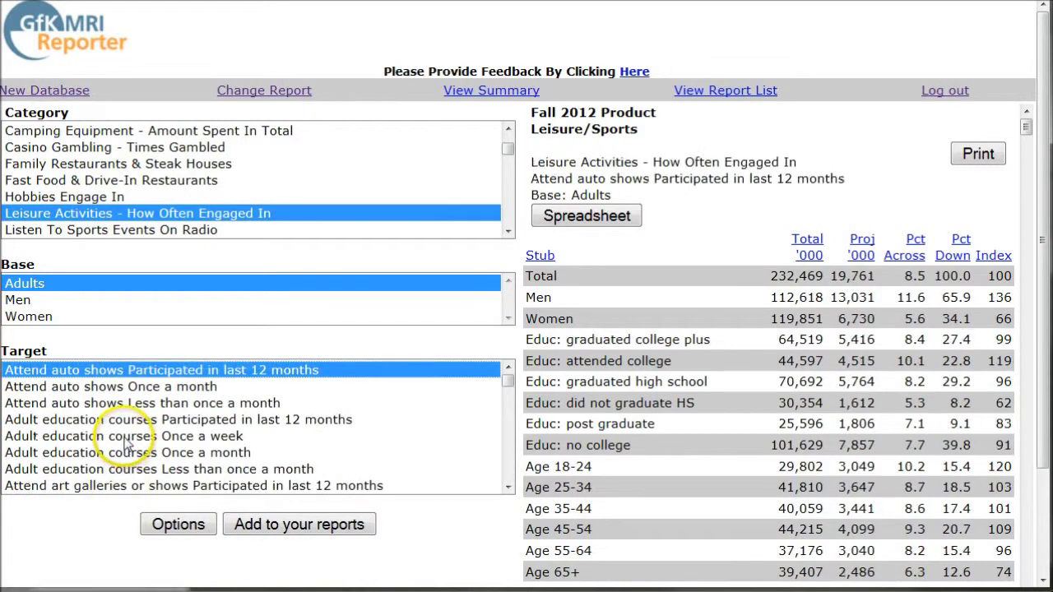
pyautogui.scroll(-2, 123, 435)
pyautogui.scroll(-6, 125, 433)
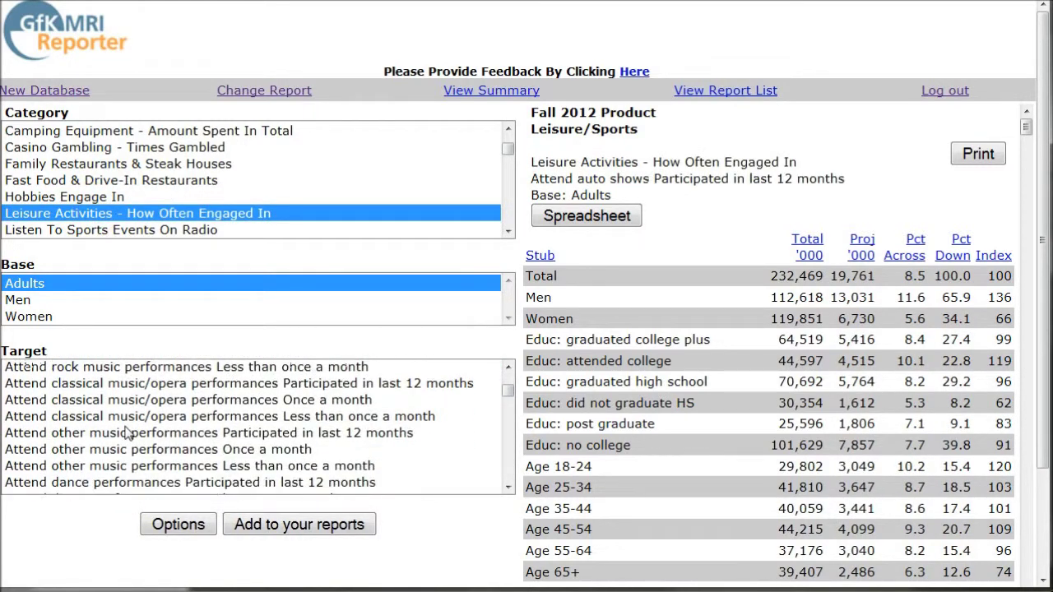
pyautogui.scroll(-2, 125, 435)
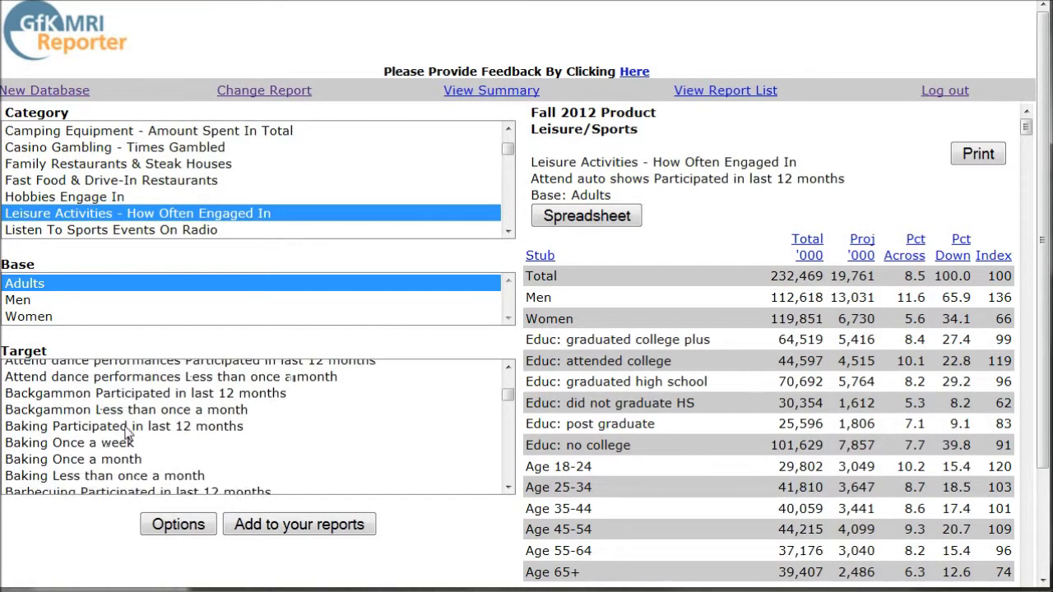
pyautogui.scroll(-4, 128, 434)
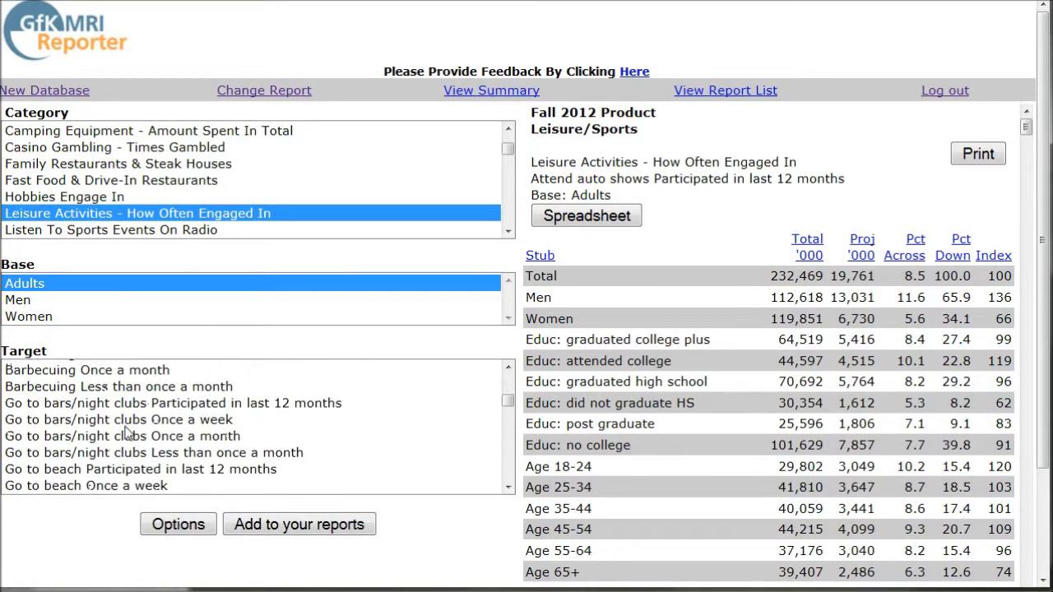
pyautogui.scroll(-1, 128, 434)
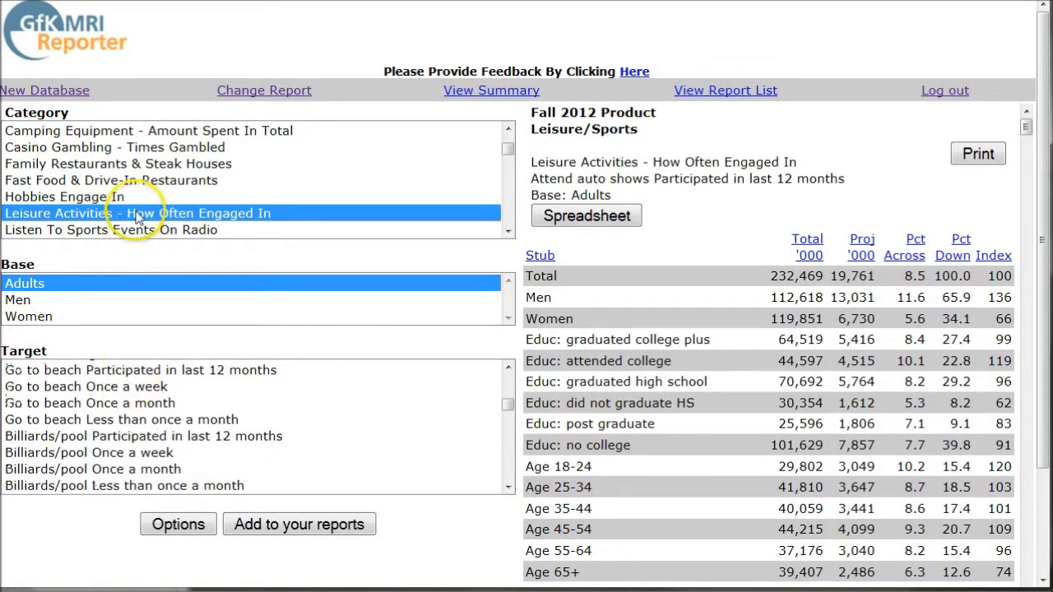
pyautogui.scroll(-3, 140, 213)
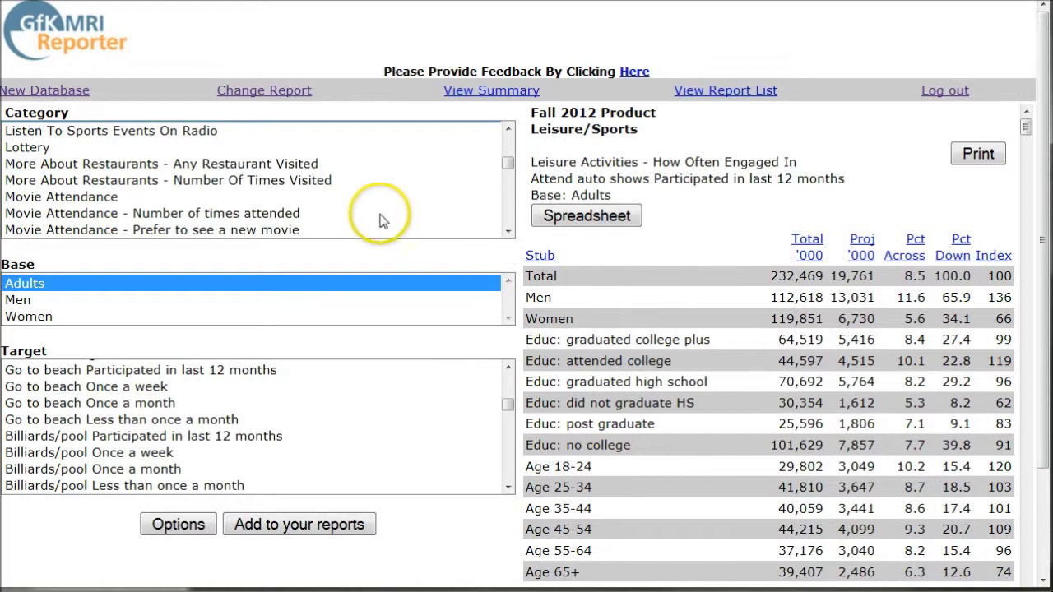
pyautogui.scroll(2, 395, 236)
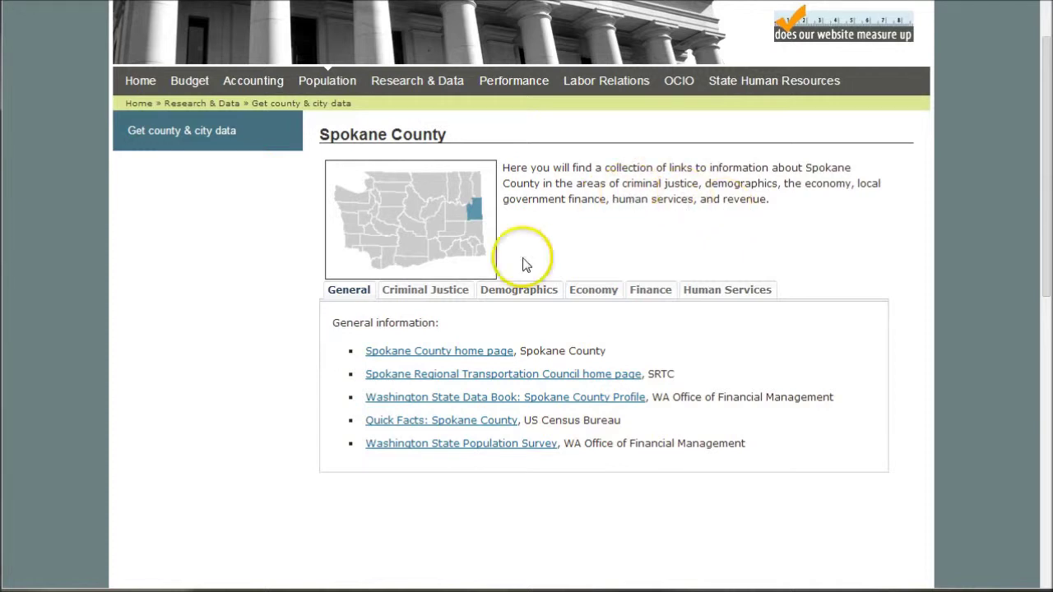
# Step: View Spokane County's Demographics links, then its Economy links like Local Unemployment Statistics
pyautogui.click(513, 293)
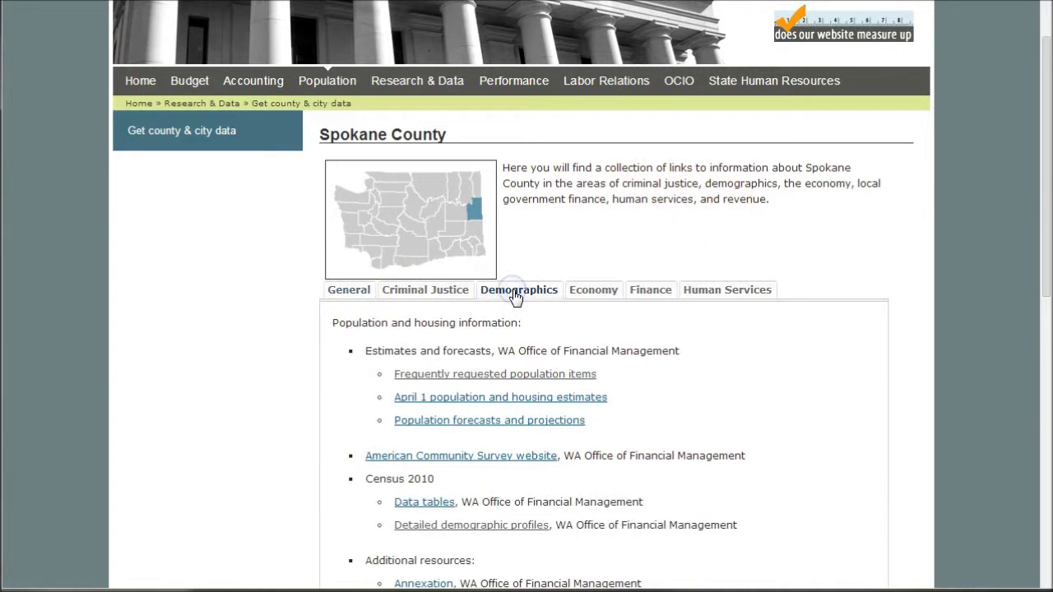
pyautogui.click(592, 296)
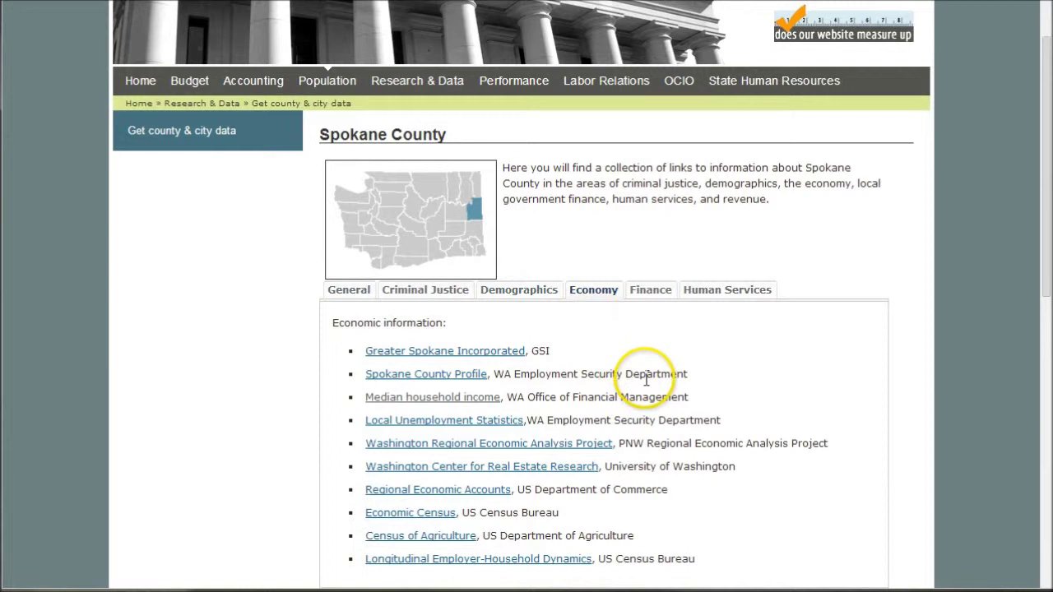